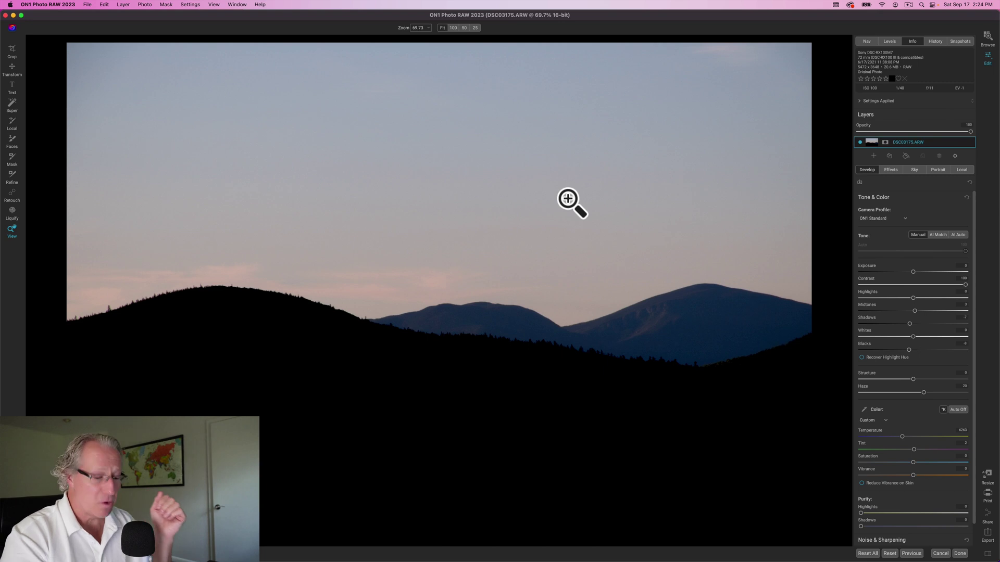
- Compare against the unedited original, then return to the edited silhouette view
key("super+p")
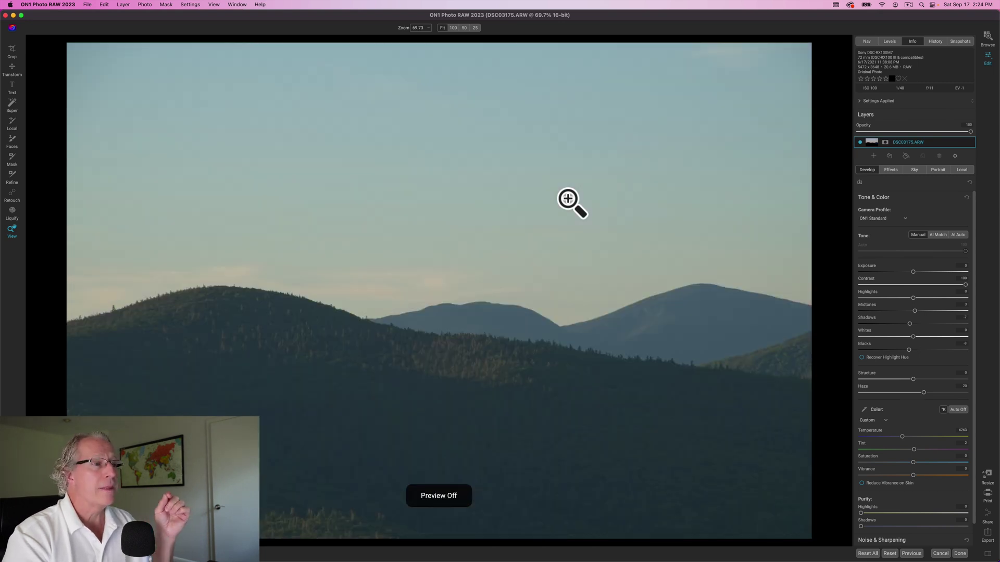
key("super+p")
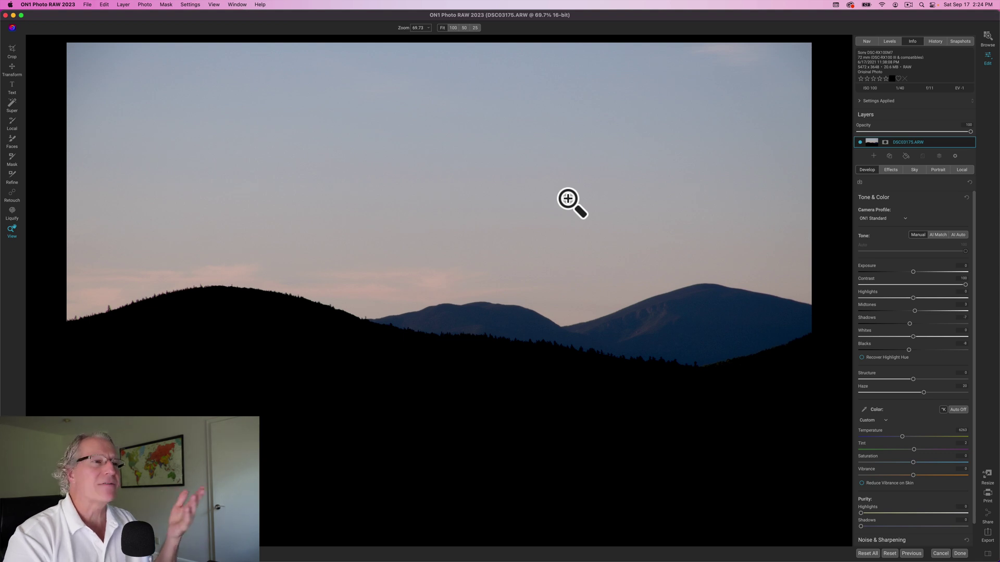
- Start Sky Swap AI and display its sky mask in black and white
left_click(914, 169)
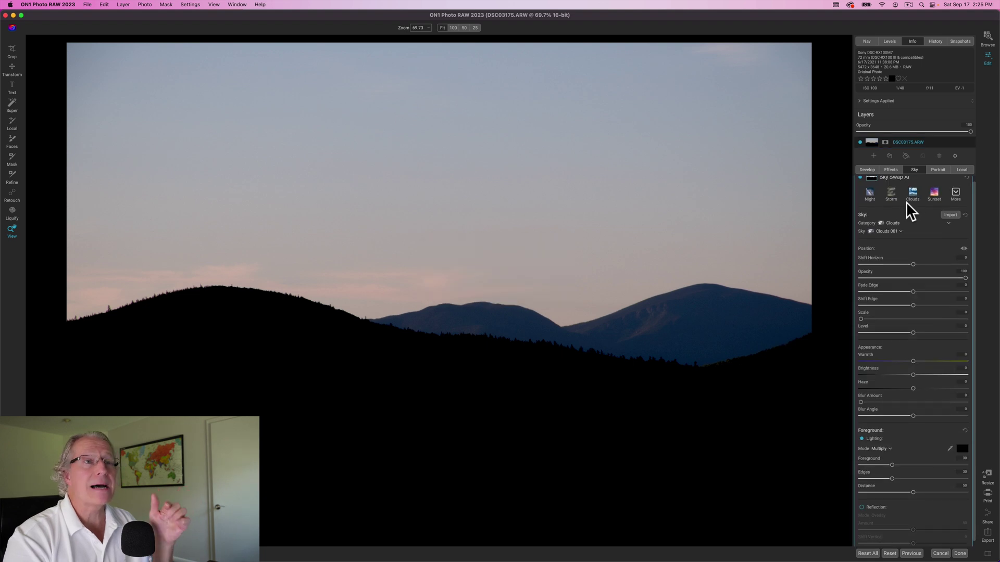
scroll(906, 202, "up", 1)
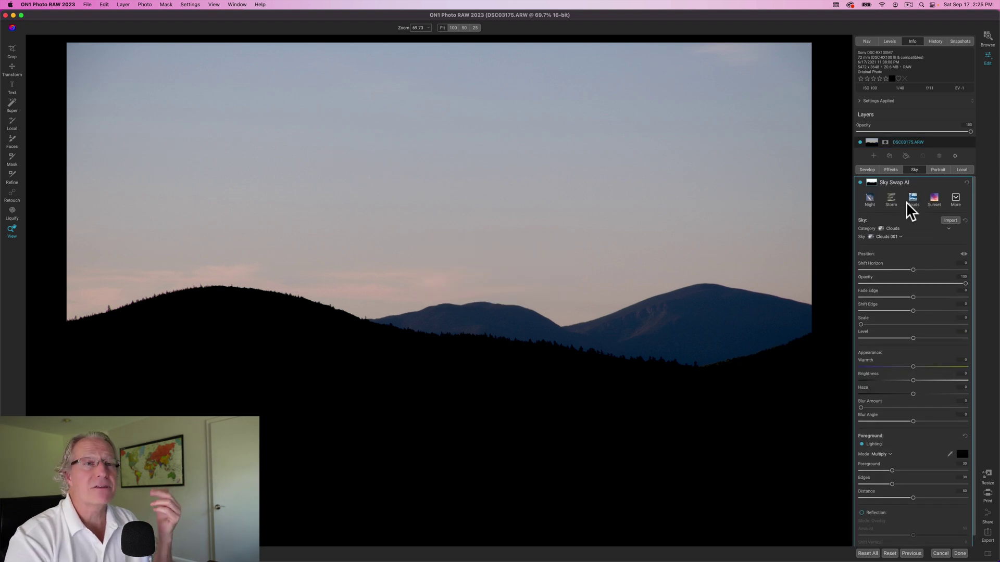
left_click(872, 180)
left_click(926, 225)
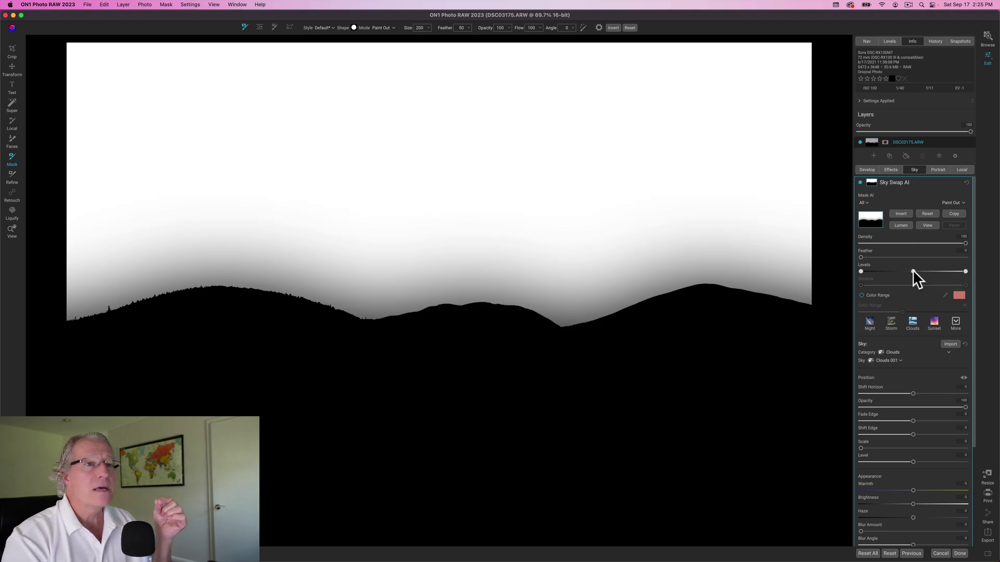
- Adjust the mask Levels so the sky is solid white down to the ridge, then show the photo again
left_click_drag(913, 271, 886, 273)
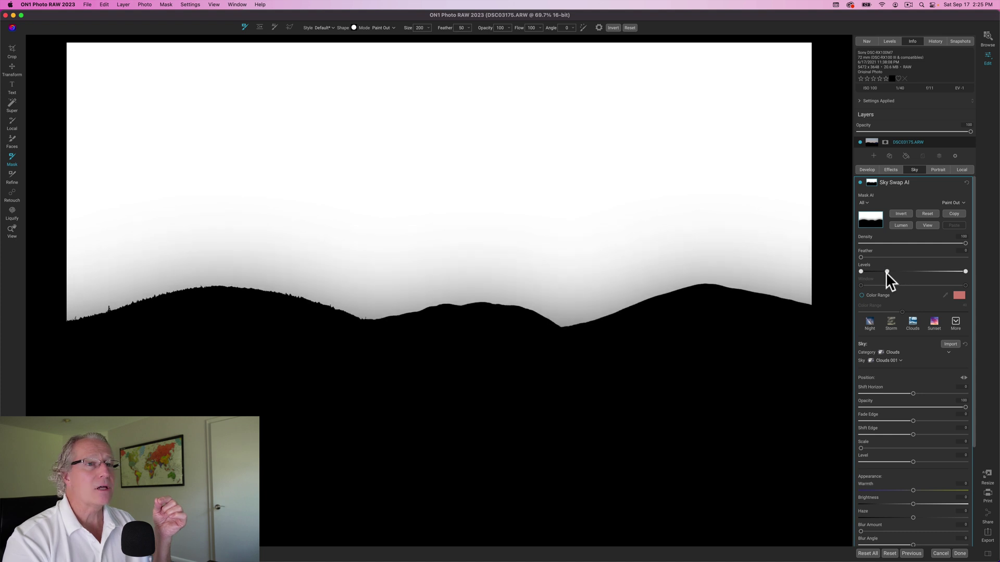
left_click_drag(962, 271, 919, 271)
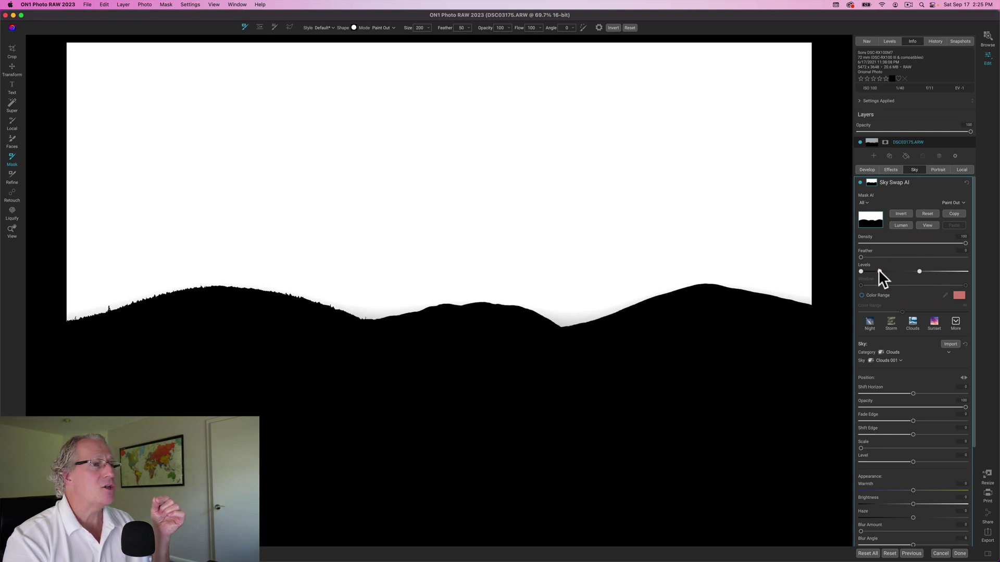
left_click_drag(918, 271, 904, 271)
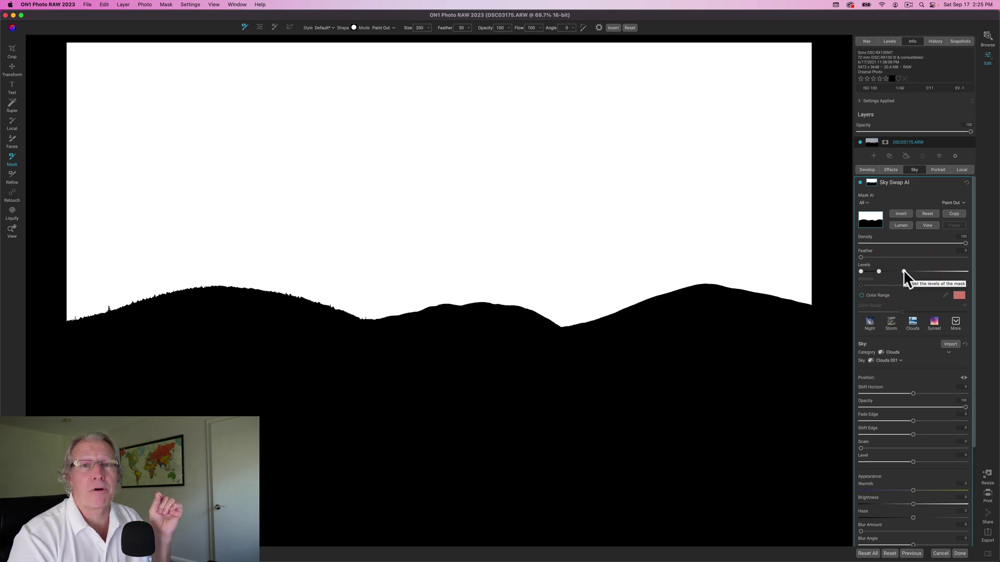
left_click(927, 225)
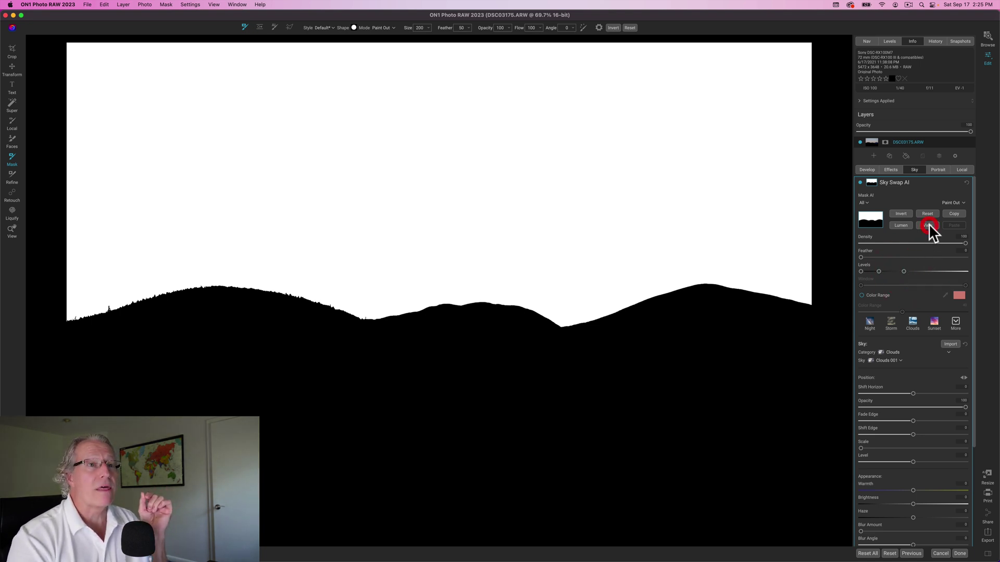
left_click(873, 182)
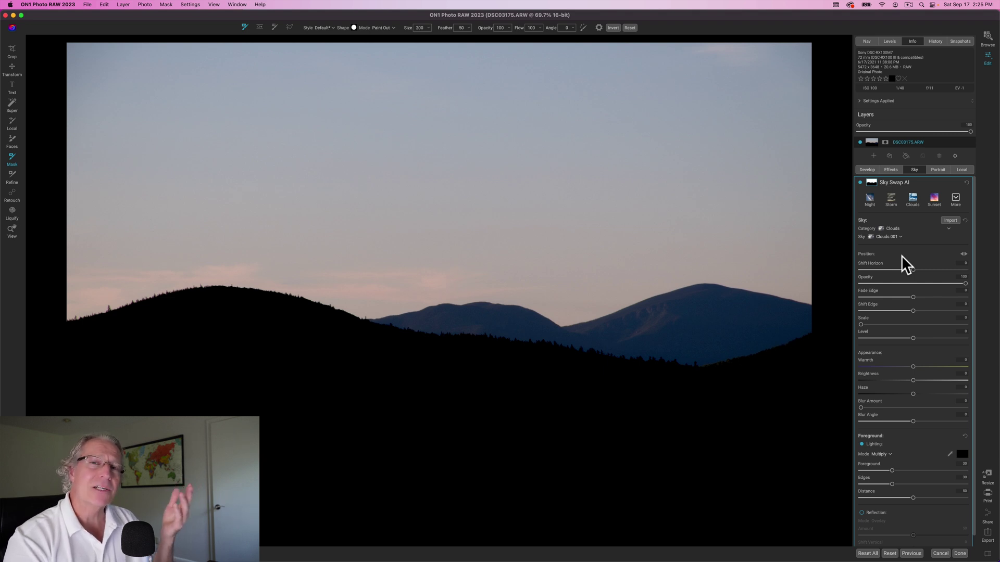
- Choose the OcuDrone Blue Velvet sky category and browse its skies
left_click(894, 229)
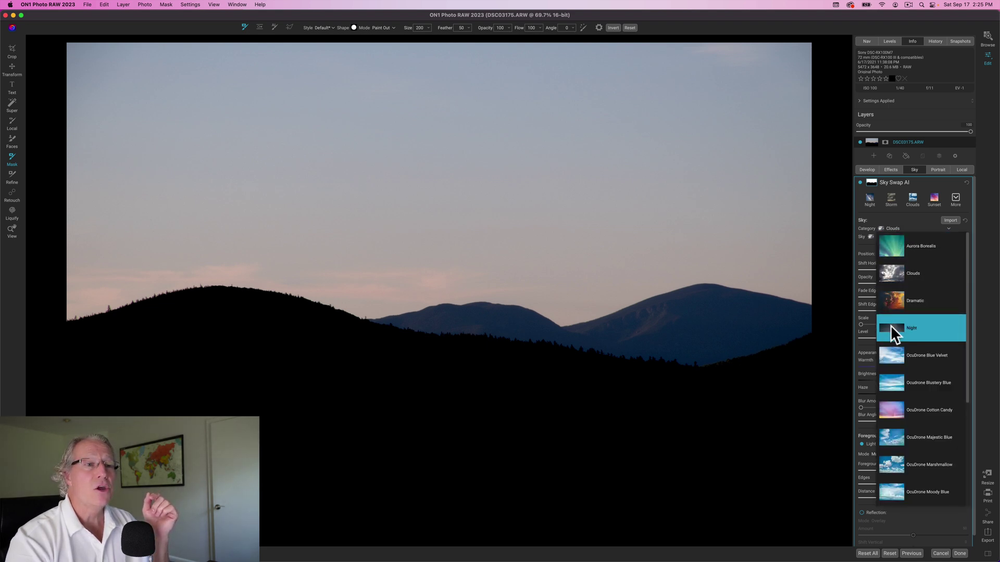
left_click(887, 356)
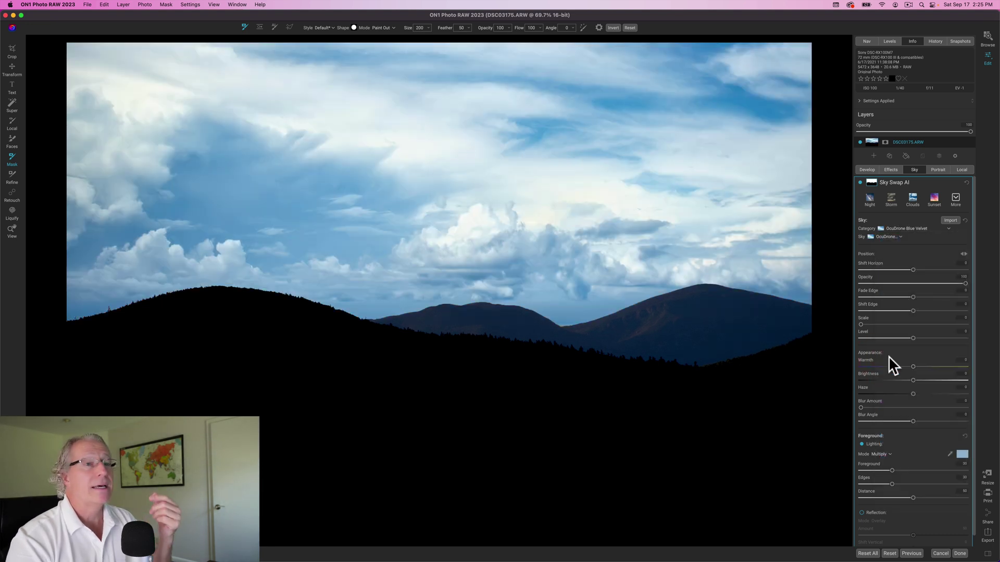
left_click(900, 236)
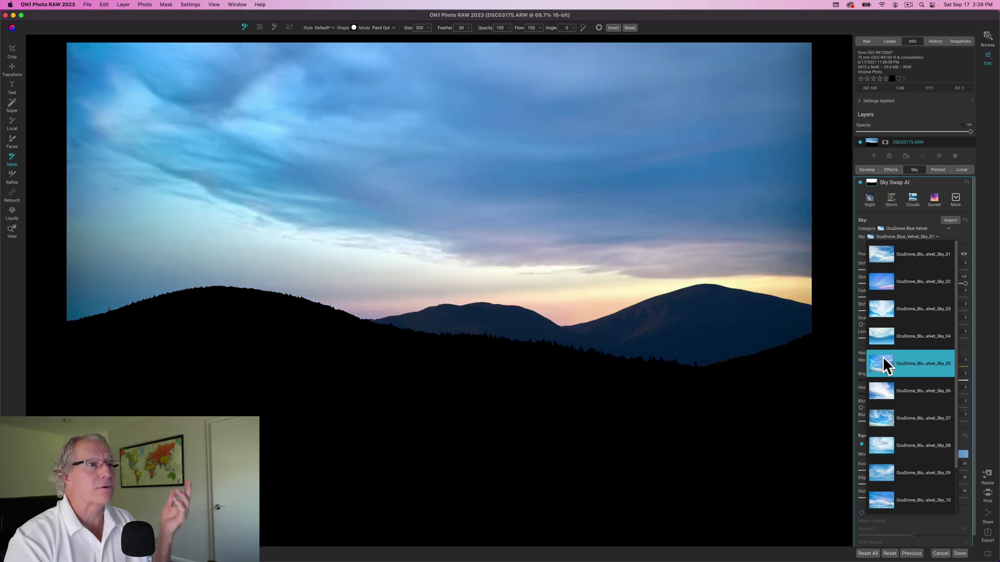
scroll(882, 359, "down", 2)
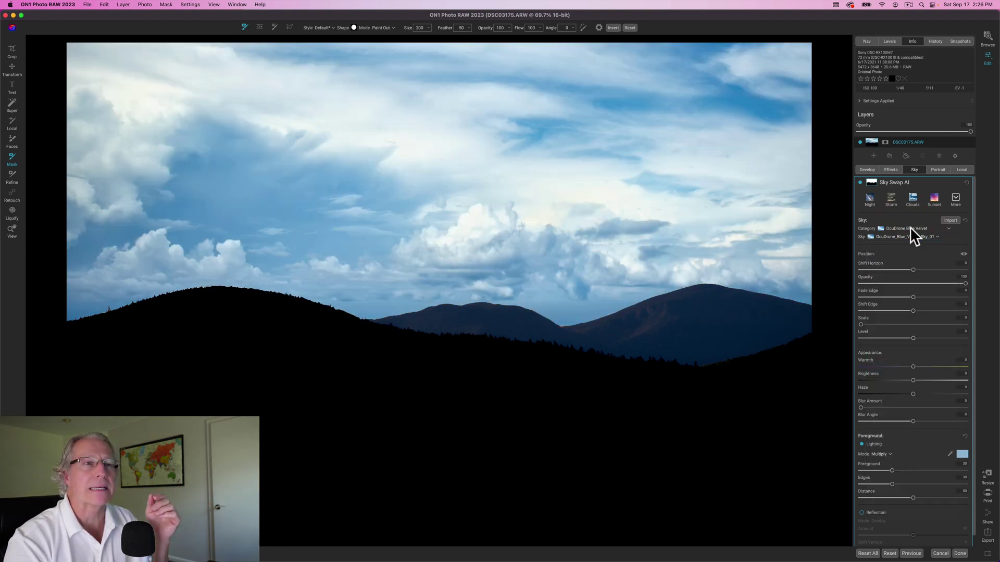
- Switch the sky category to OcuDrone Cotton Candy and open its sky list
left_click(910, 226)
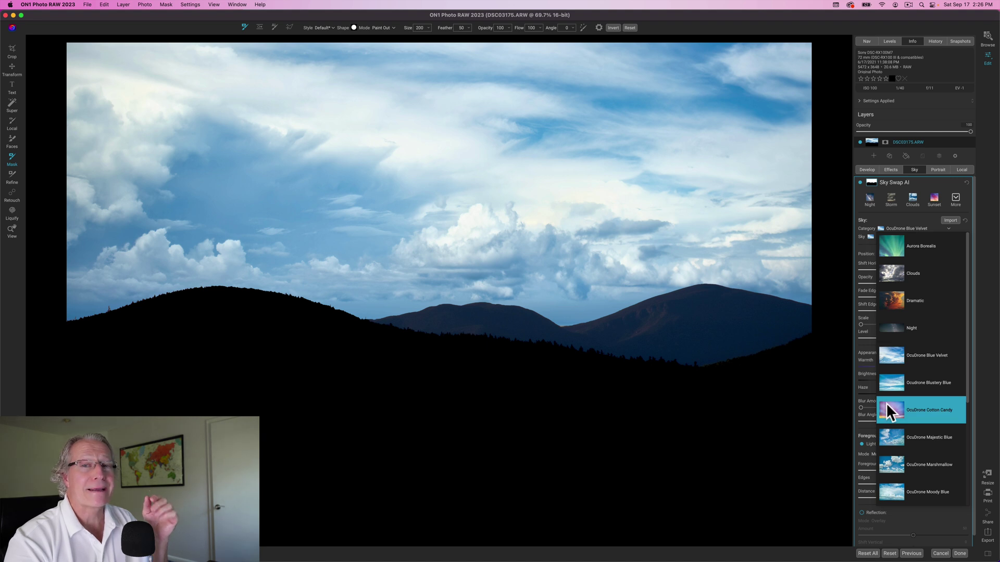
left_click(887, 406)
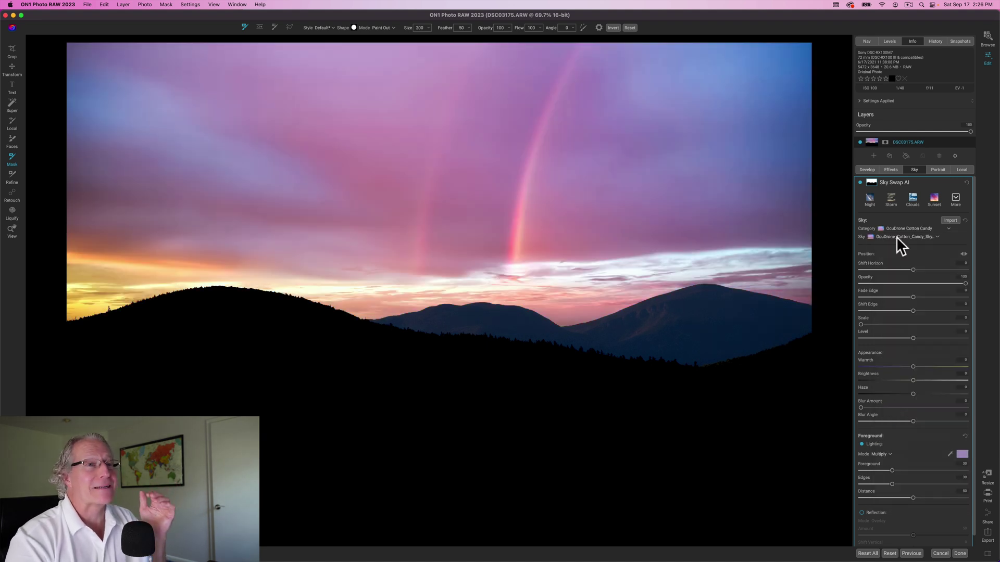
left_click(896, 237)
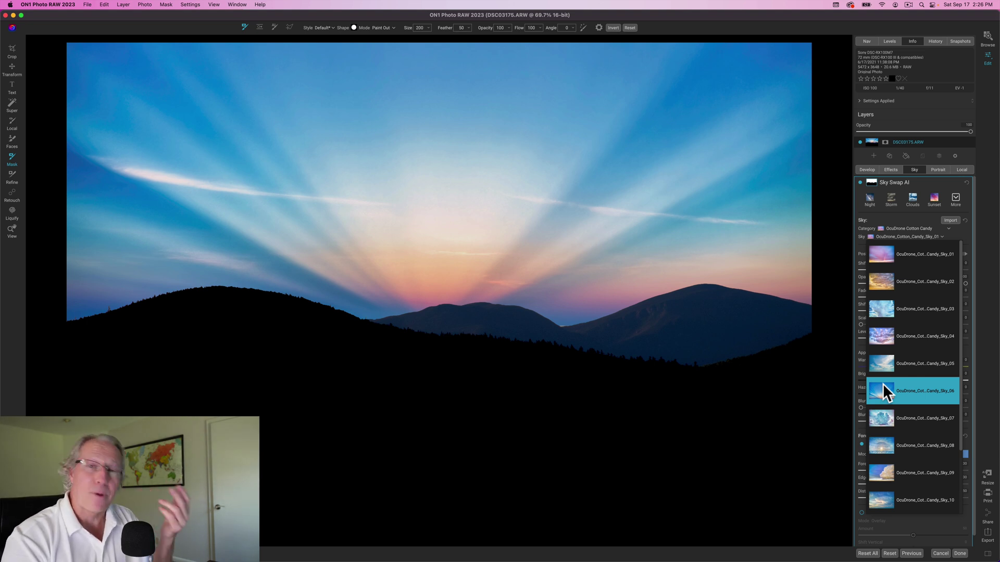
- Apply the first Cotton Candy sky, then switch to OcuDrone_Marshmallow_Sky_10 from the Marshmallow collection
left_click(893, 227)
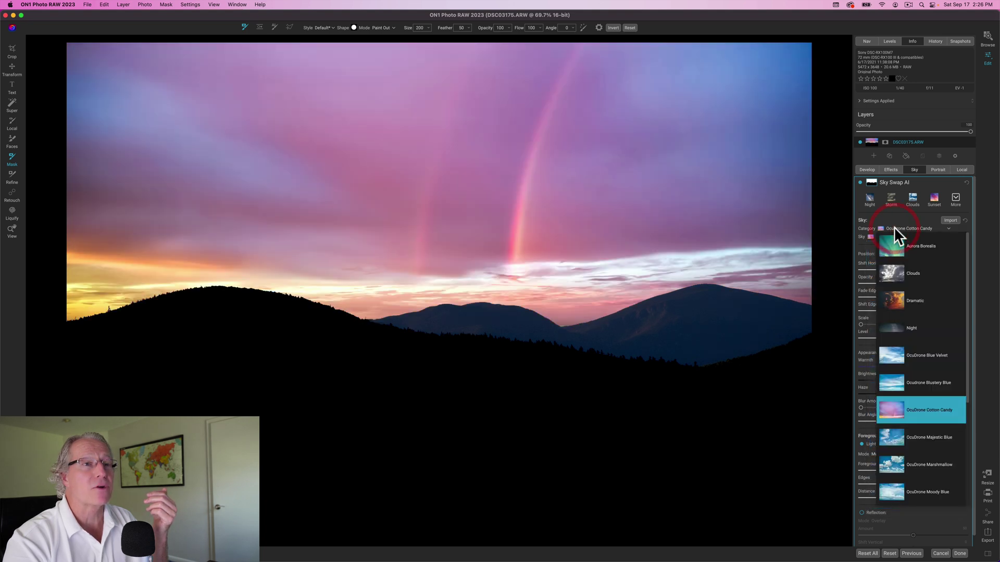
scroll(902, 417, "down", 1)
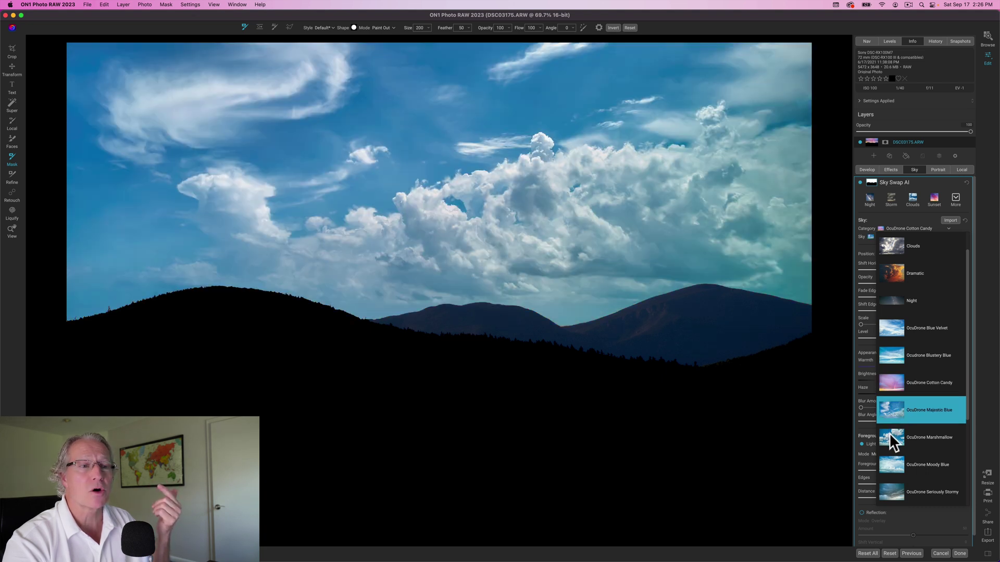
left_click(890, 432)
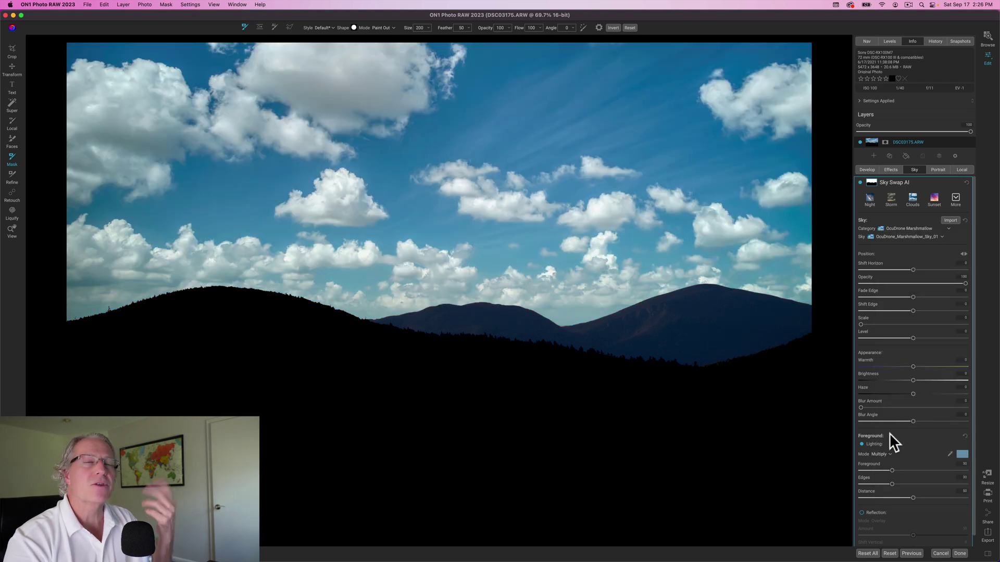
left_click(907, 236)
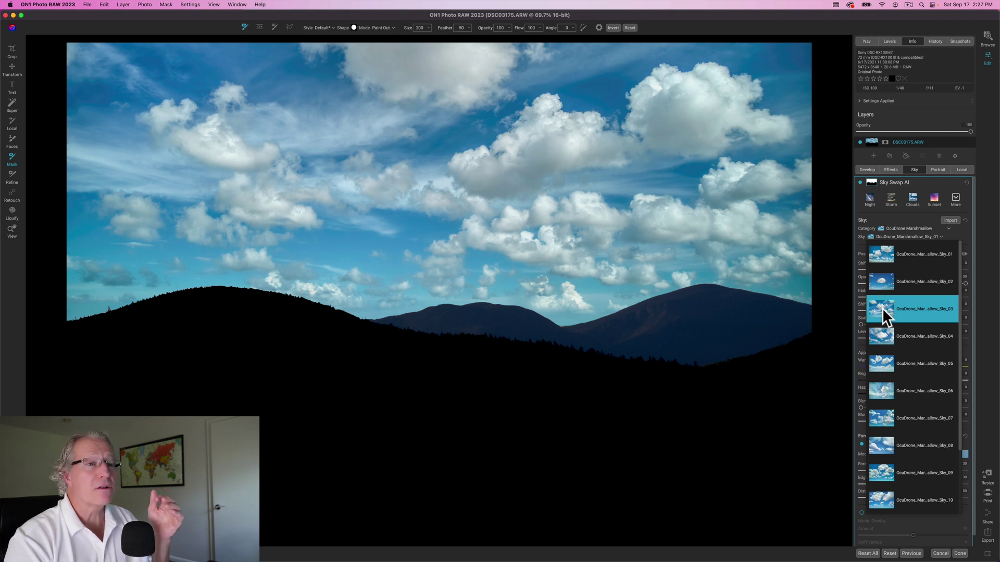
scroll(898, 389, "down", 2)
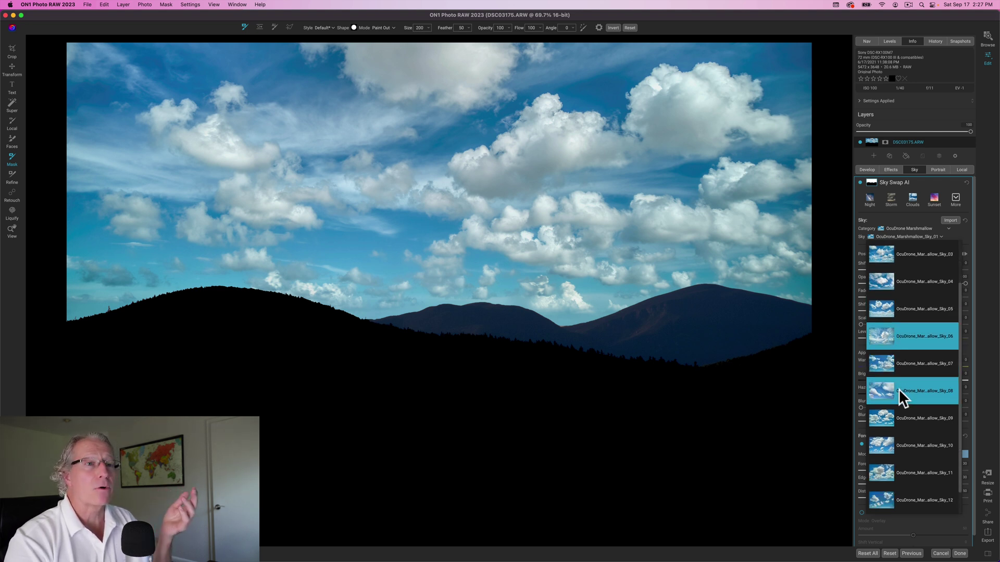
scroll(884, 418, "down", 1)
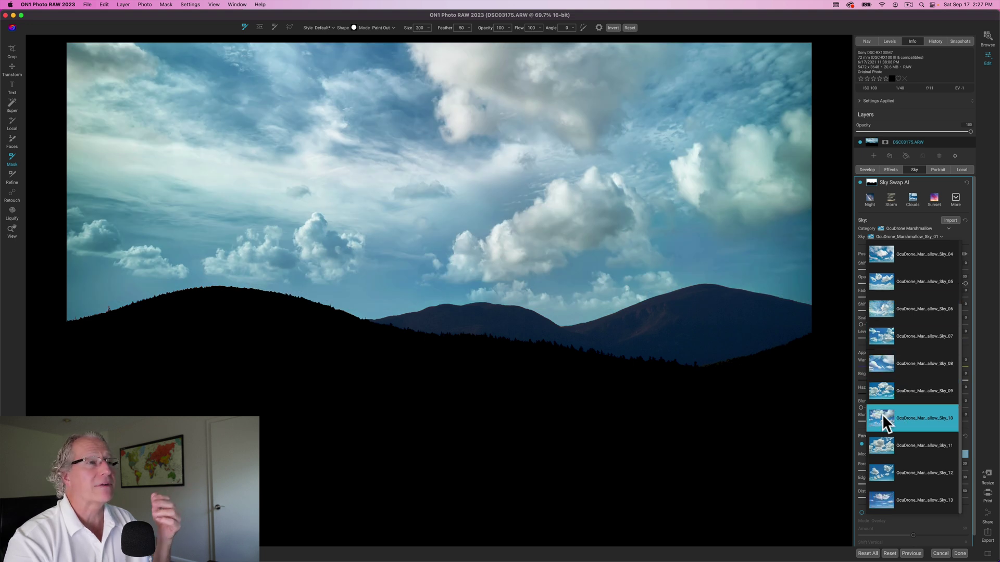
left_click(884, 420)
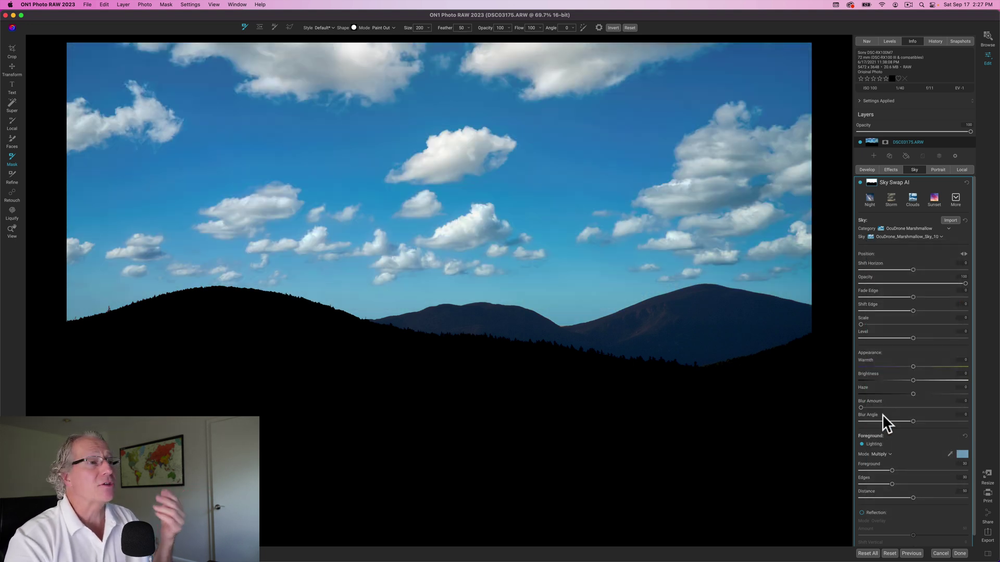
left_click(892, 228)
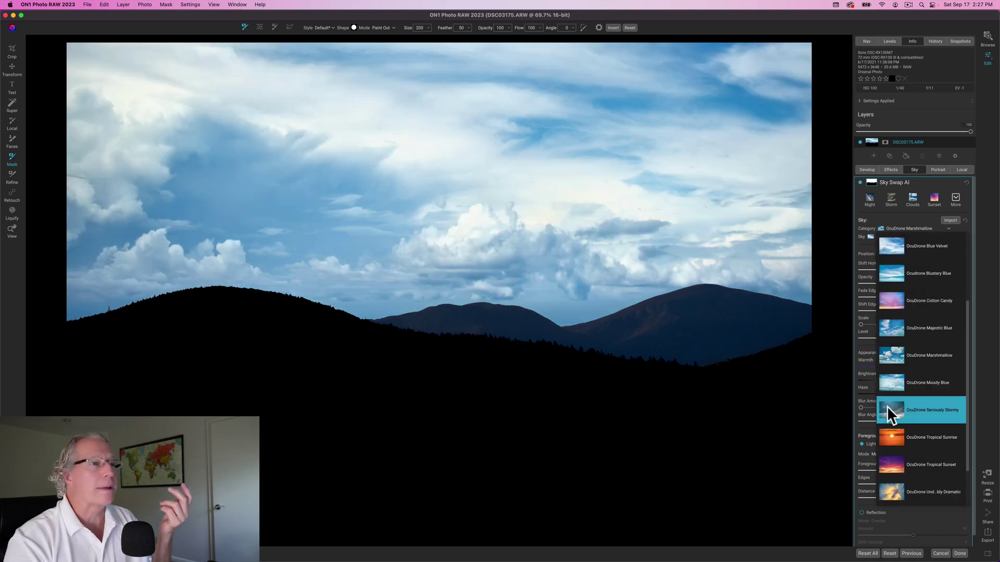
- Choose the OcuDrone Seriously Stormy category and try its storm skies
left_click(886, 406)
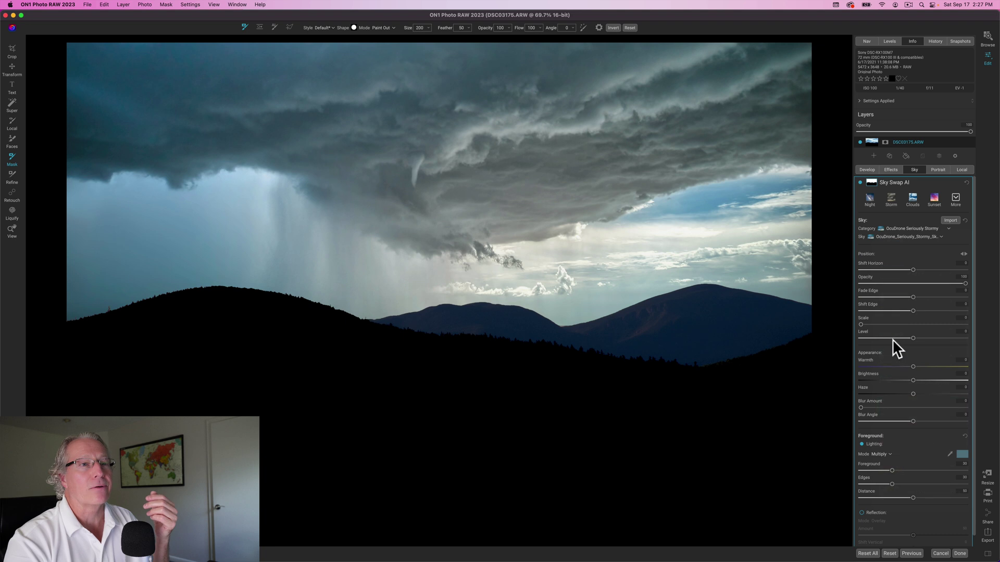
left_click(911, 234)
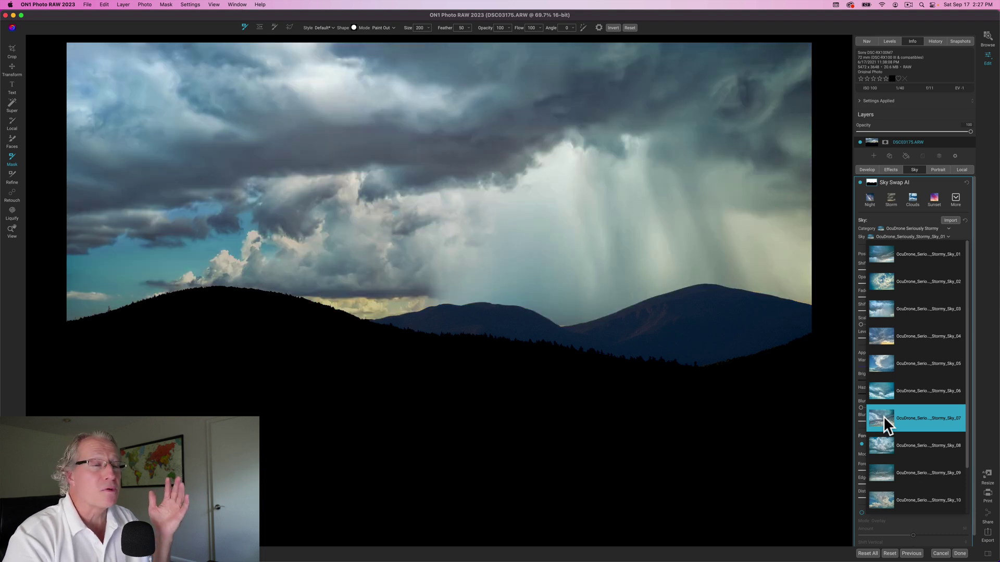
scroll(883, 416, "down", 1)
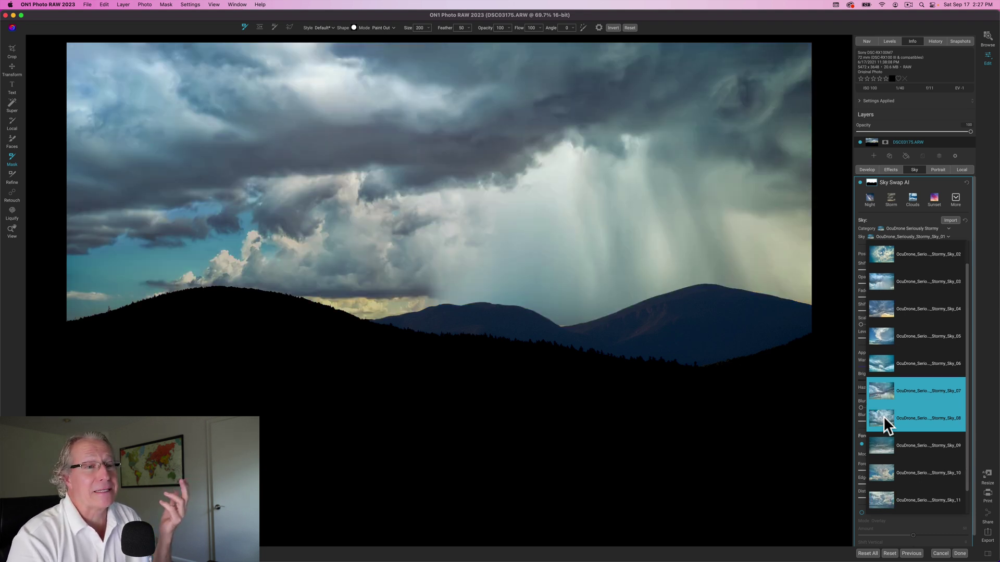
scroll(883, 417, "down", 1)
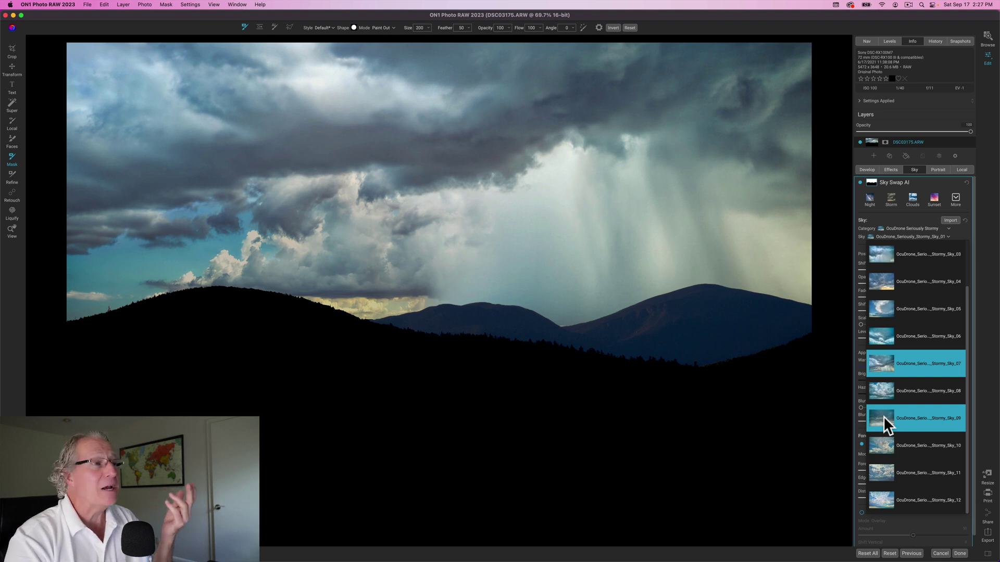
left_click(913, 228)
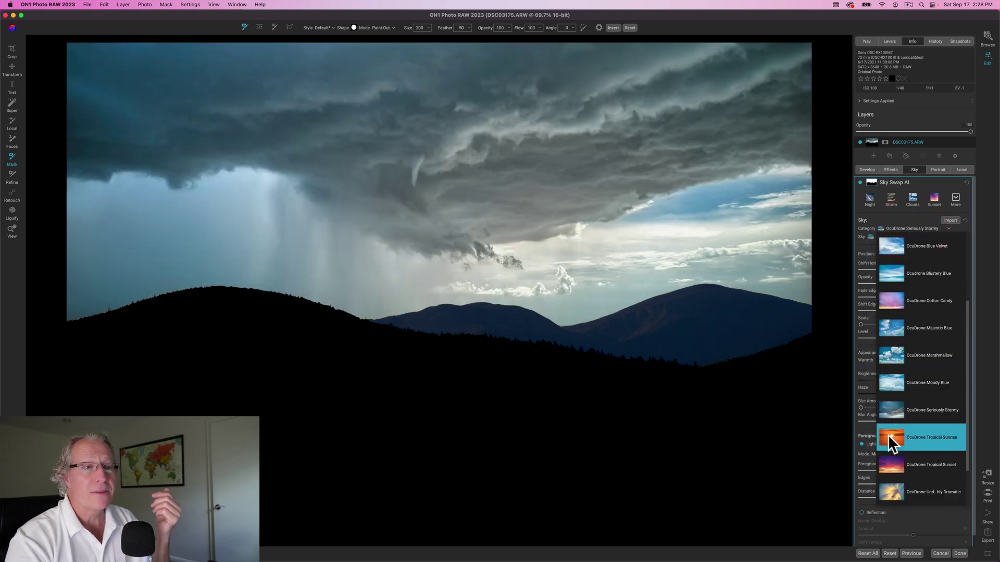
- Choose the OcuDrone Tropical Sunrise category and browse its sunrise skies
left_click(888, 436)
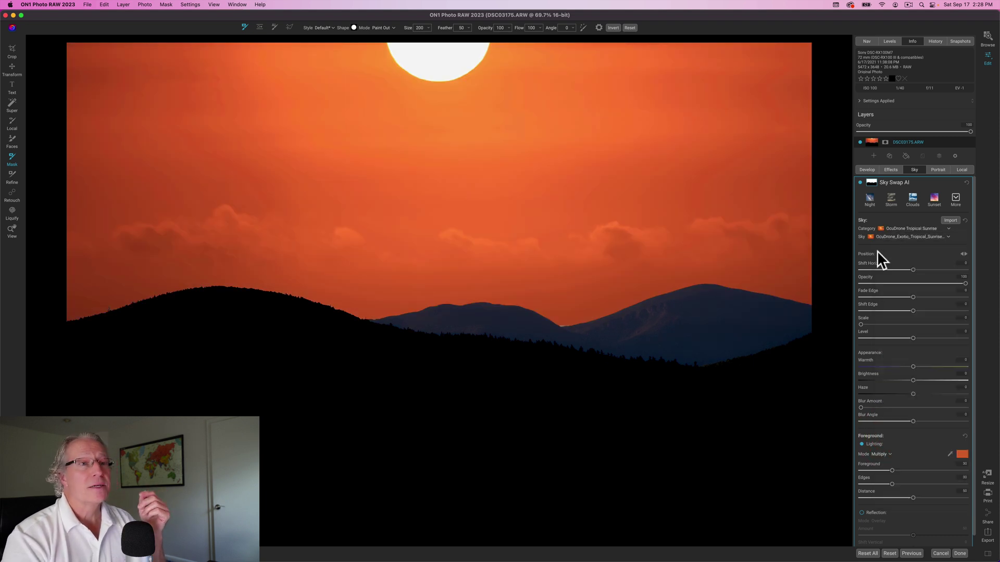
left_click(891, 235)
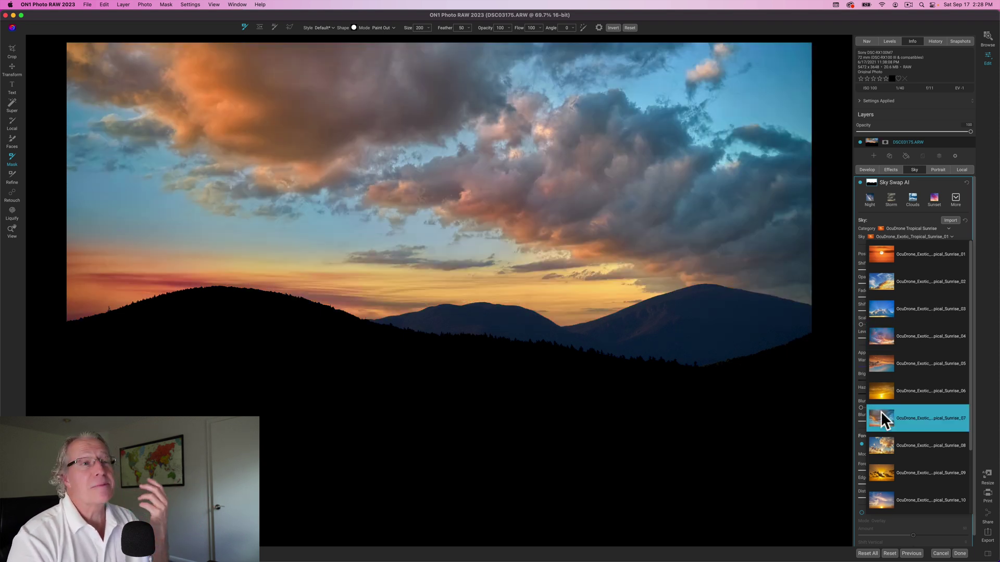
left_click(907, 228)
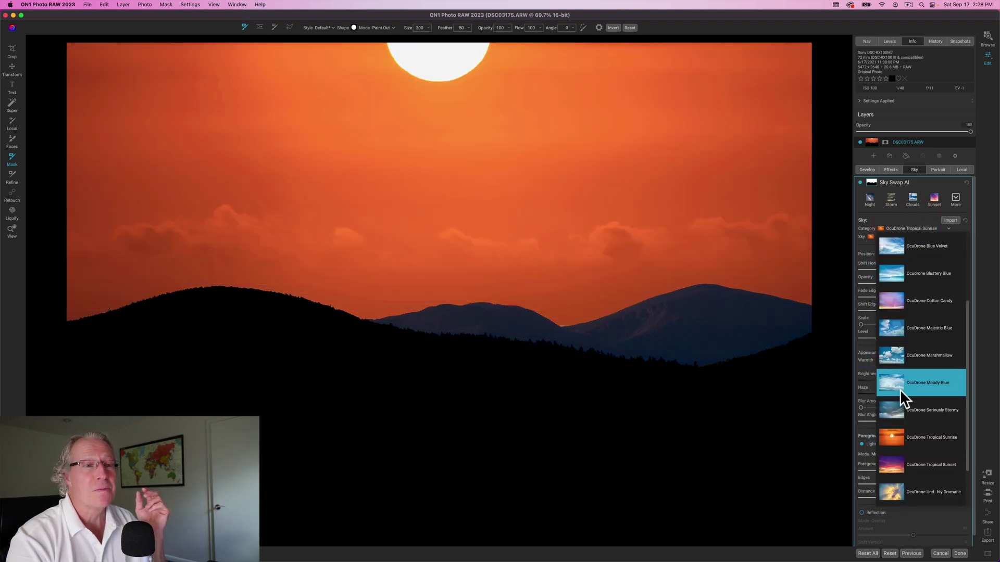
scroll(894, 439, "down", 2)
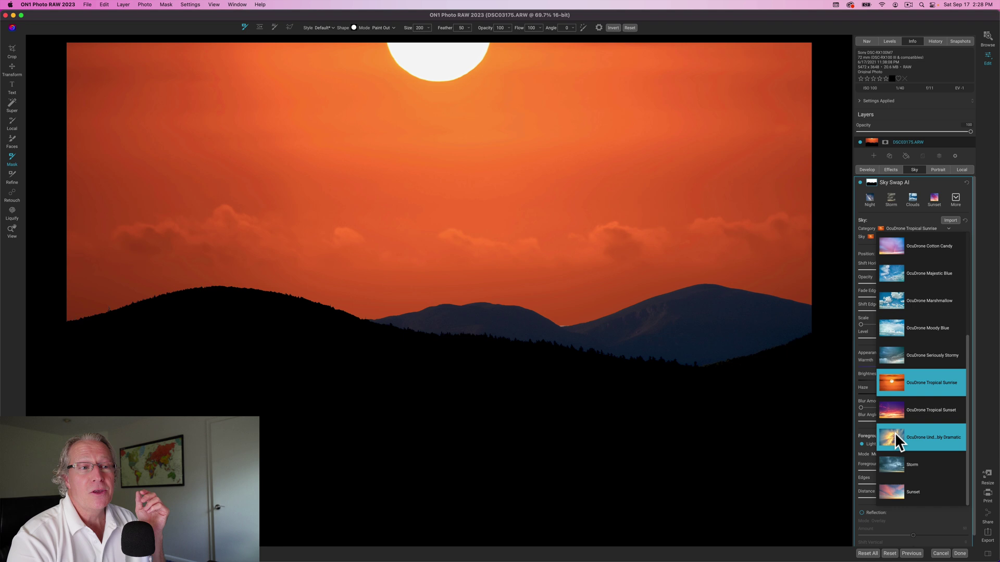
- Select OcuDrone Tropical Sunset, test a sky Blur Amount, then reset blur to 0
left_click(894, 417)
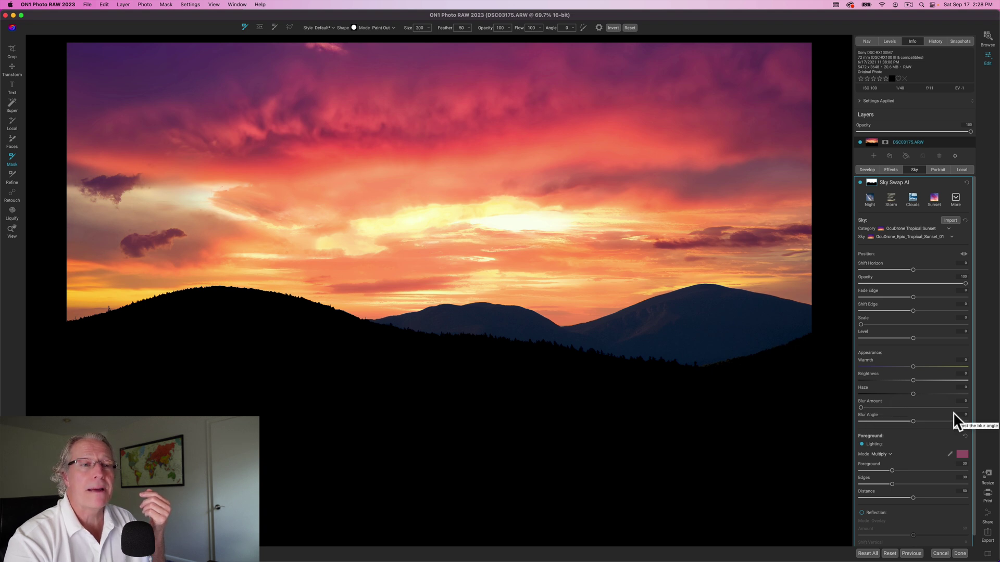
left_click_drag(860, 407, 920, 408)
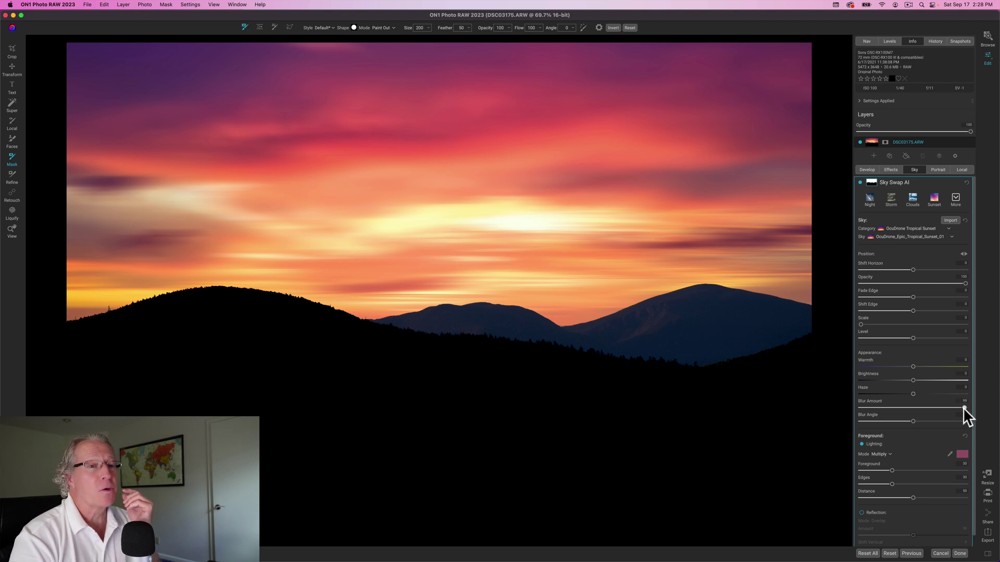
left_click_drag(964, 406, 850, 404)
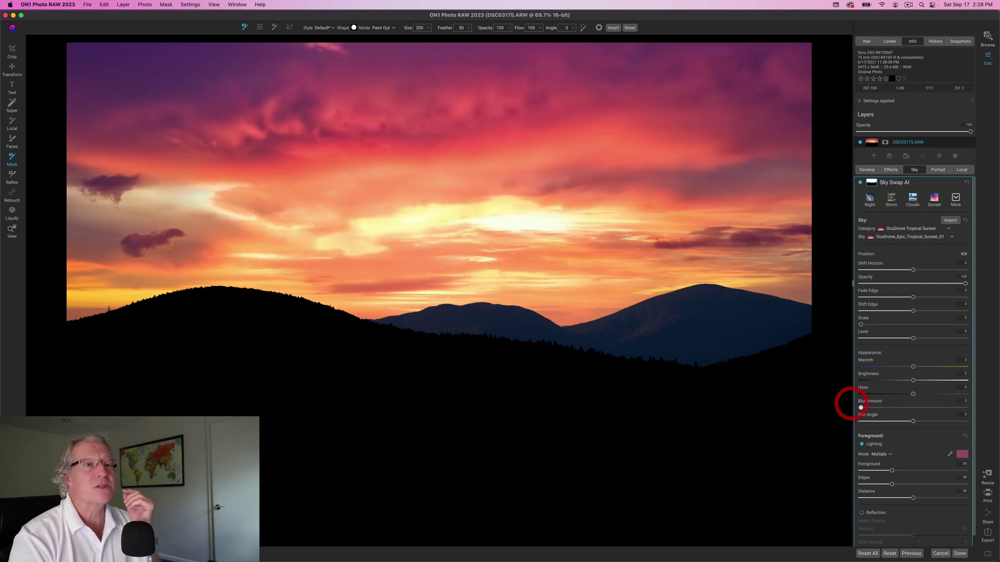
- Choose the OcuDrone Undeniably Dramatic category and apply its Sky_07
left_click(911, 227)
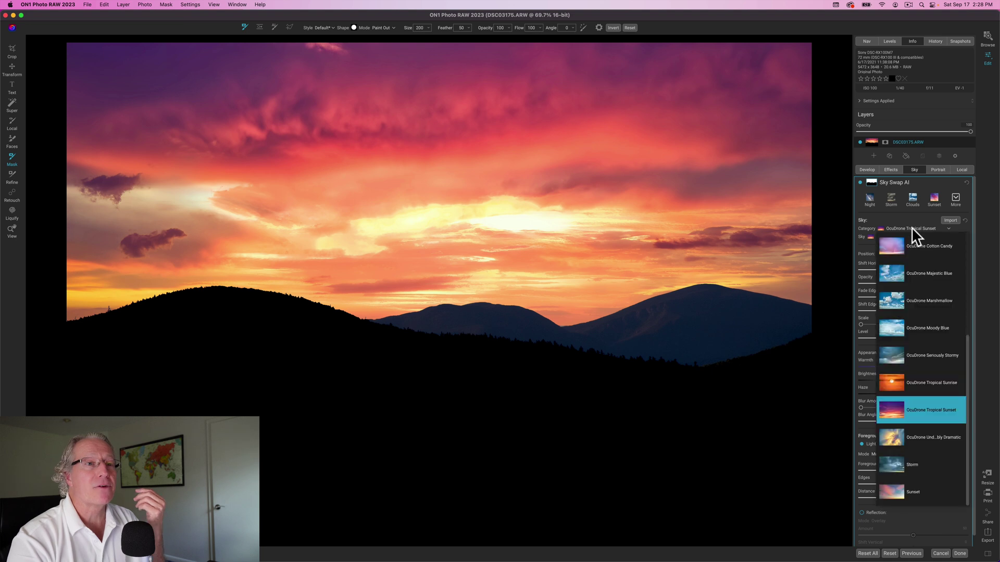
left_click(906, 325)
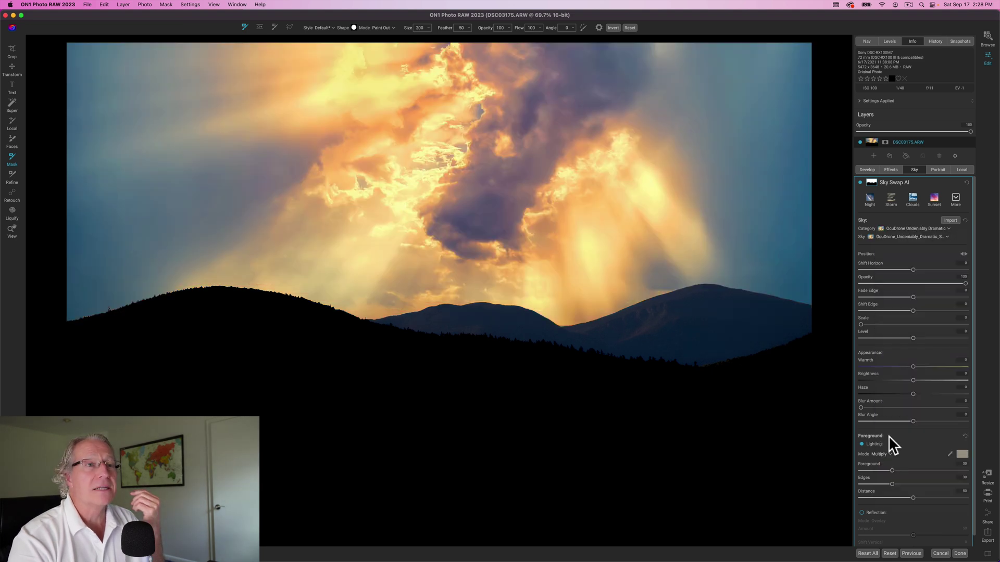
left_click(910, 237)
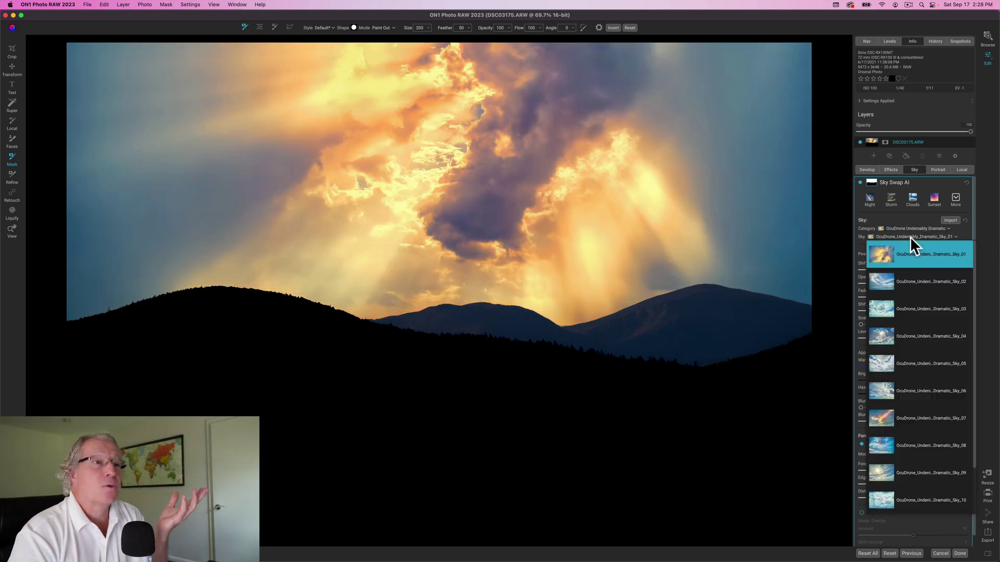
left_click(880, 418)
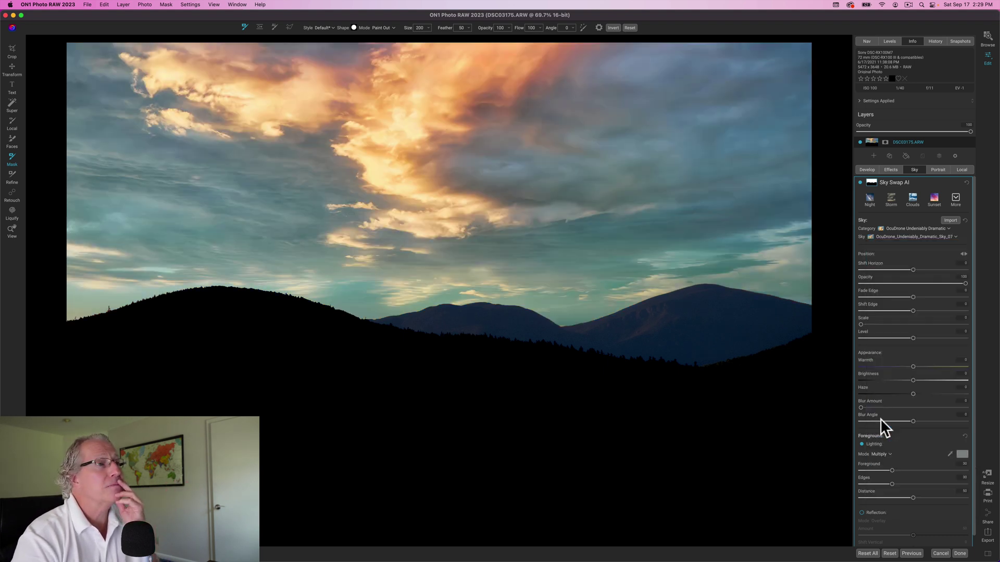
left_click(910, 237)
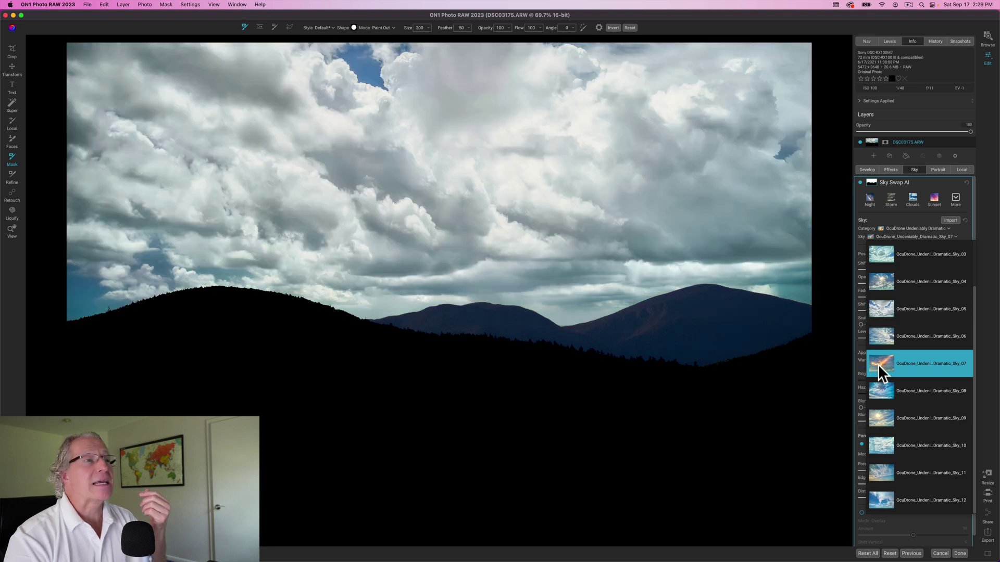
left_click(879, 364)
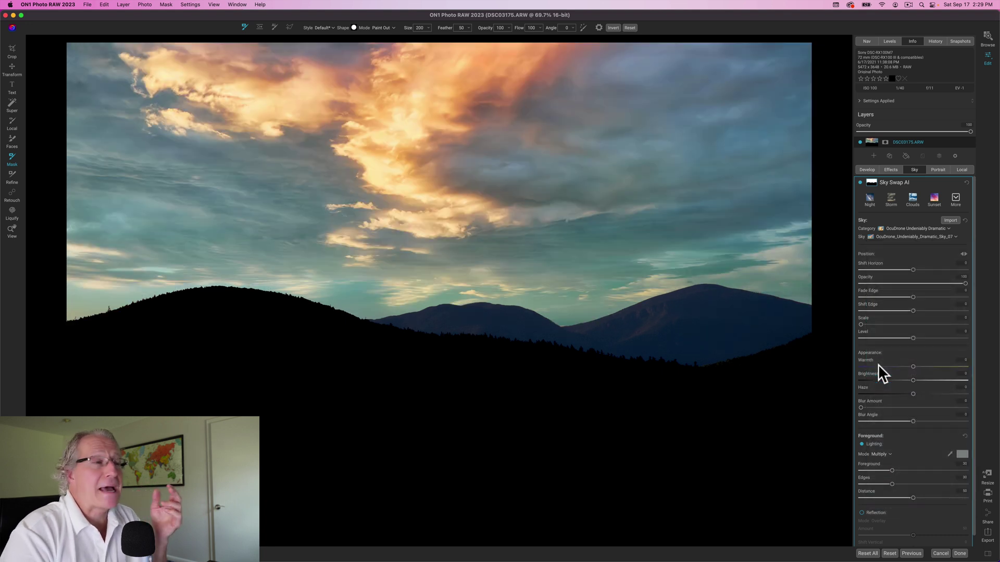